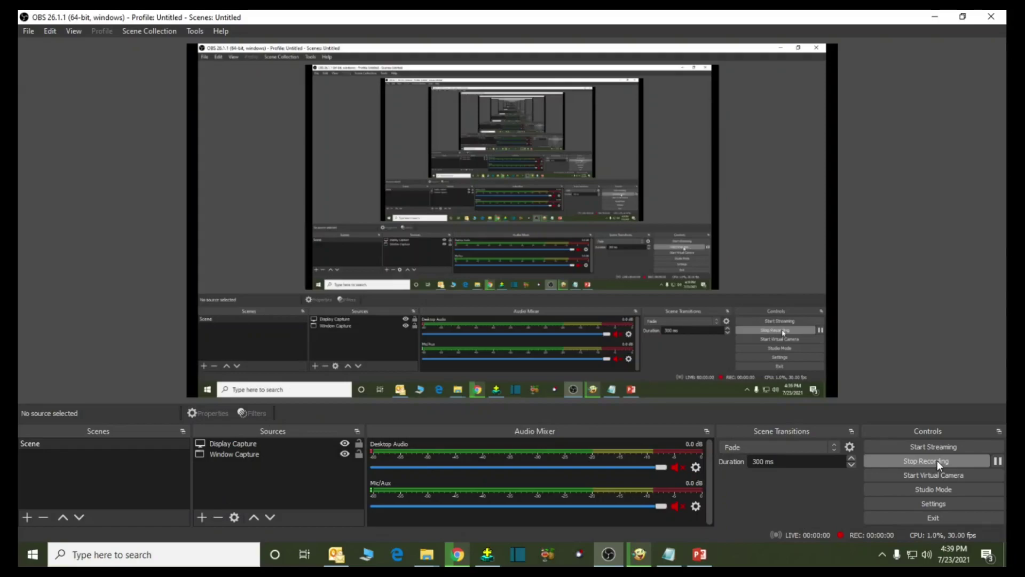
Switch to PowerPoint and draw an empty text box in the upper middle of the blank slide
{"action": "left_click", "coordinate": [700, 554]}
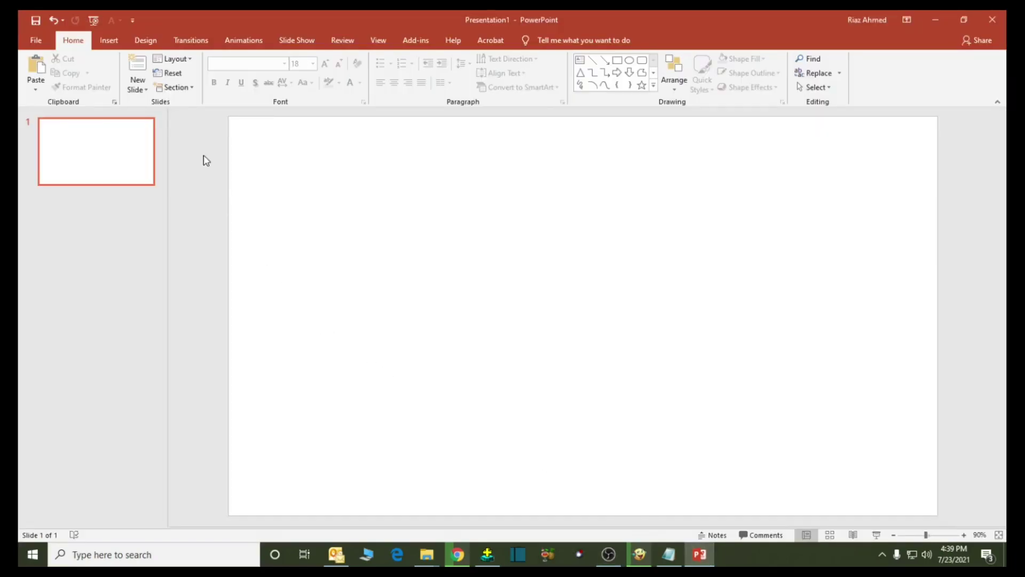
{"action": "left_click", "coordinate": [107, 43]}
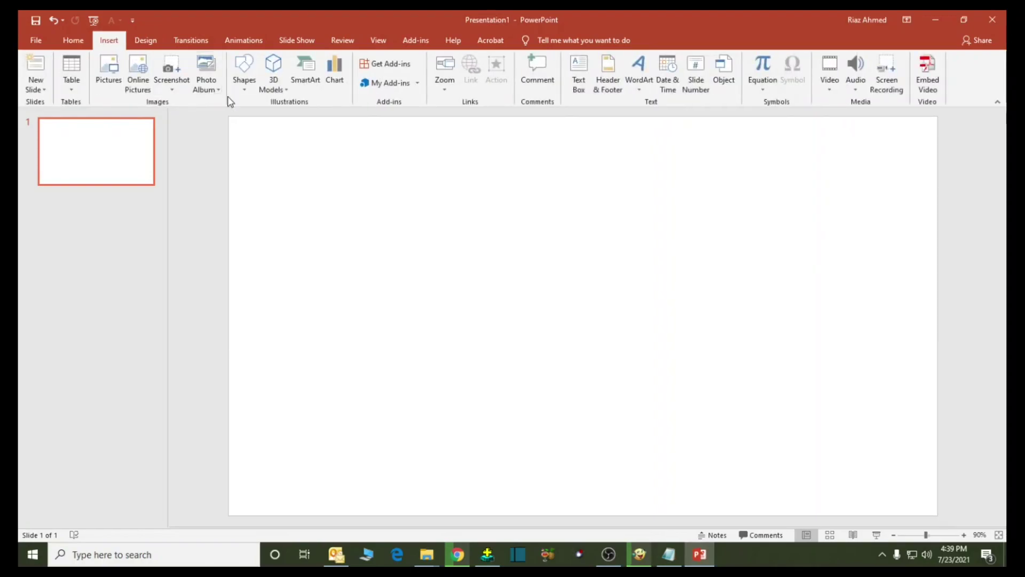
{"action": "left_click", "coordinate": [240, 89]}
{"action": "left_click", "coordinate": [239, 119]}
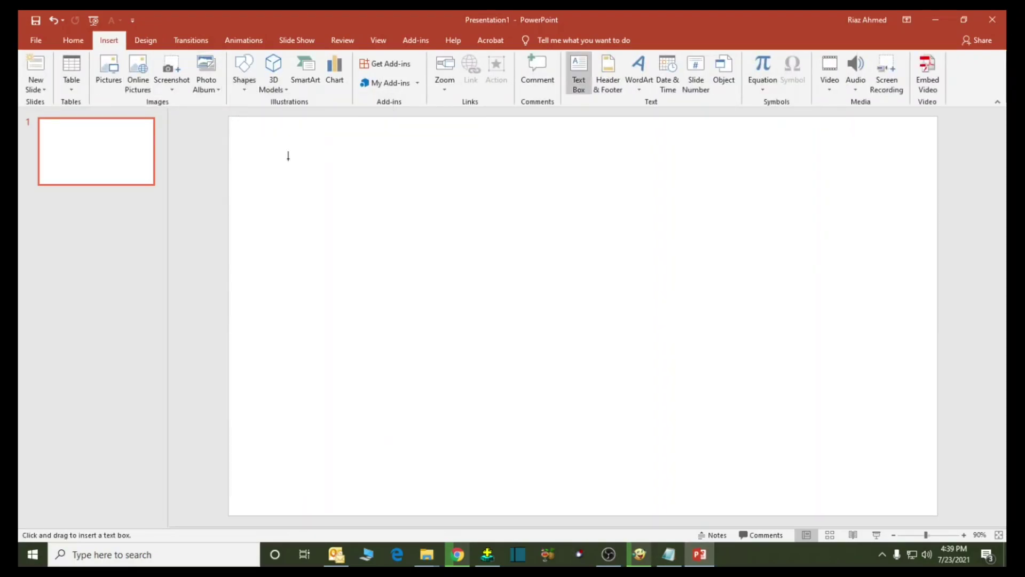
{"action": "left_click_drag", "start_coordinate": [409, 201], "coordinate": [550, 316]}
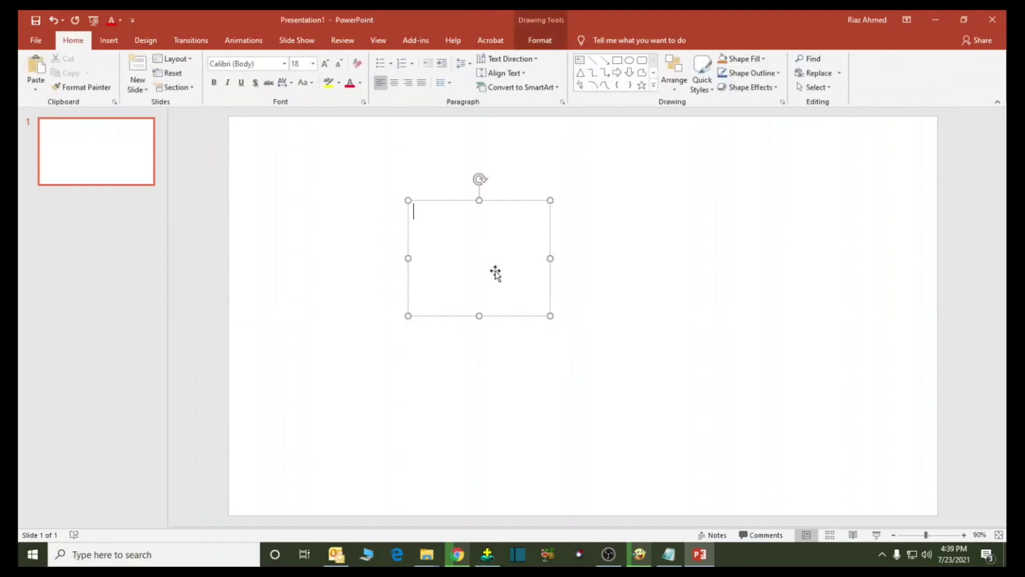
Consult the Step 1 instructions in Notepad and enter "sdfsfsdfsfsf" in the slide's text box
{"action": "left_click", "coordinate": [669, 556]}
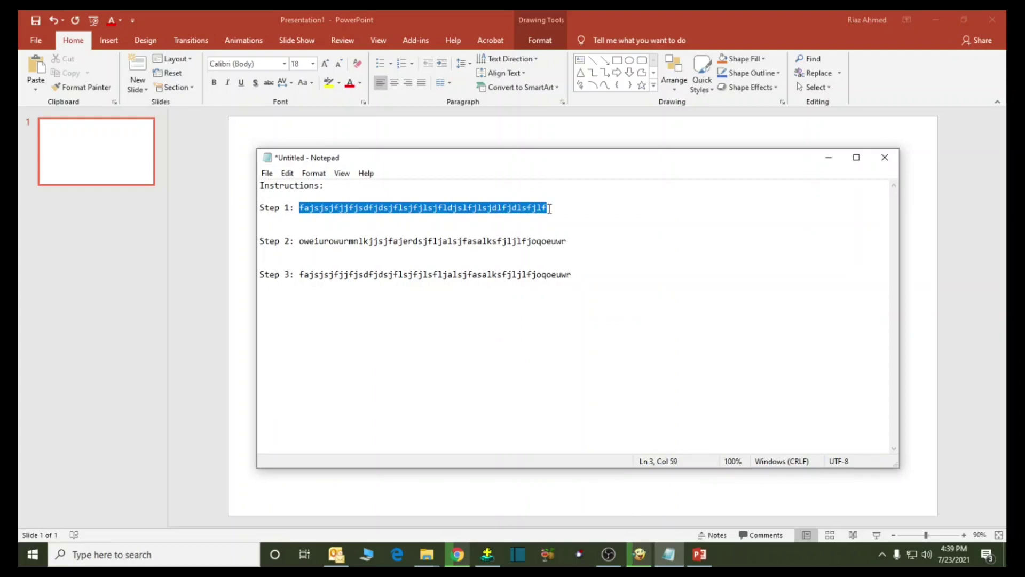
{"action": "left_click", "coordinate": [249, 292]}
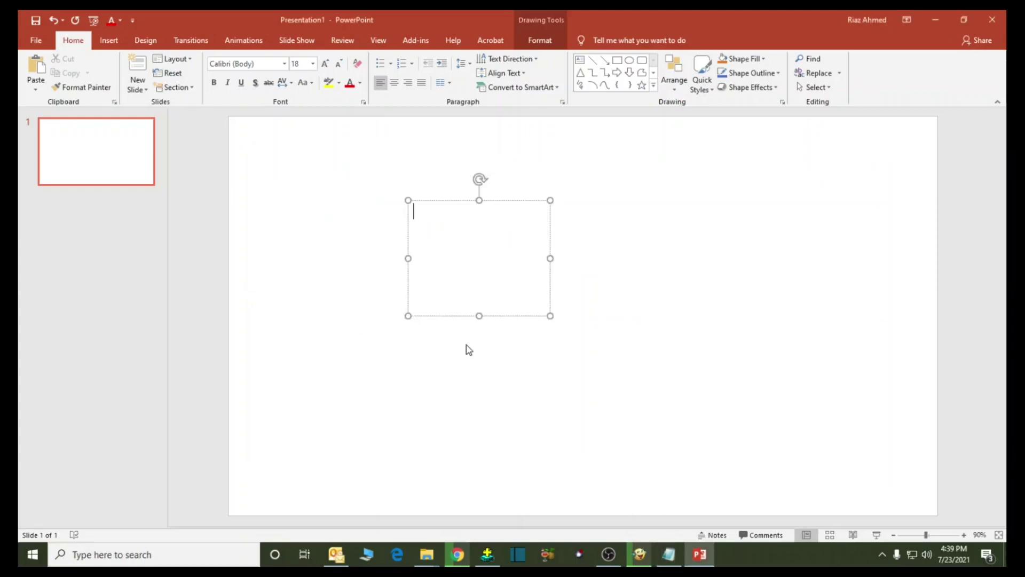
{"action": "type", "text": "sdfsfsdfsfsf"}
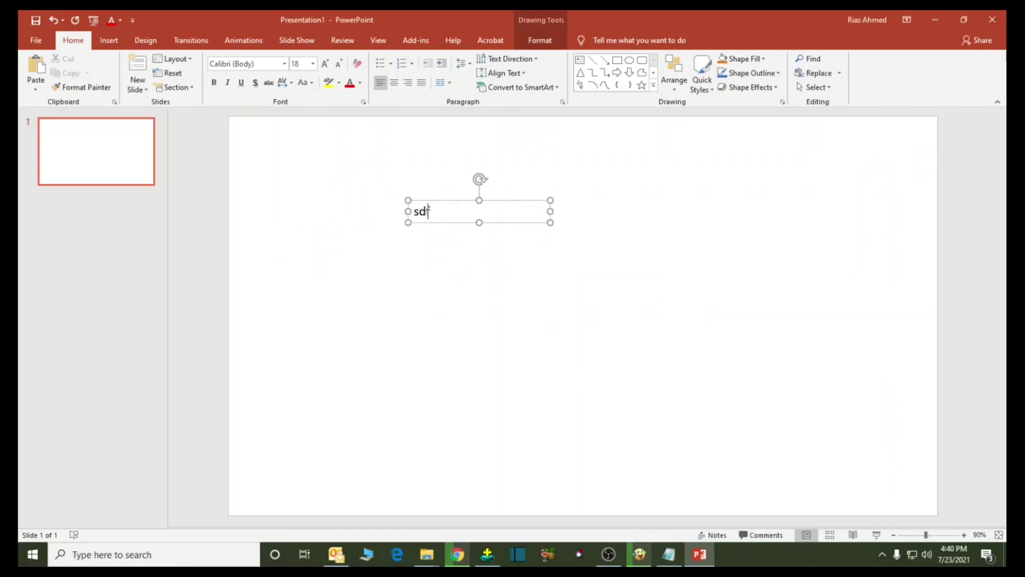
{"action": "left_click", "coordinate": [482, 279]}
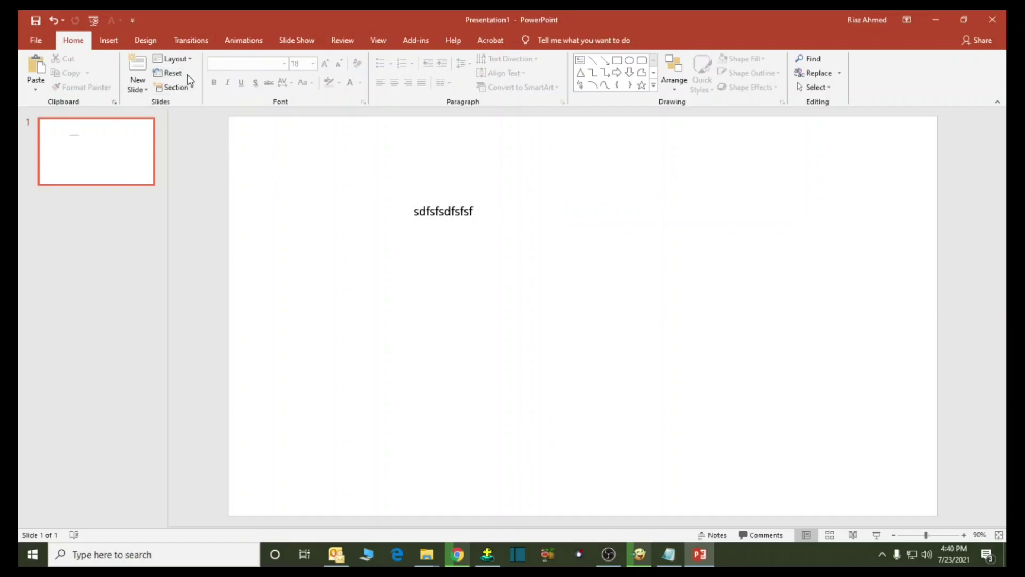
Draw a rectangle about 2.24" high and 2.66" wide below and to the right of the slide's text
{"action": "left_click", "coordinate": [122, 40]}
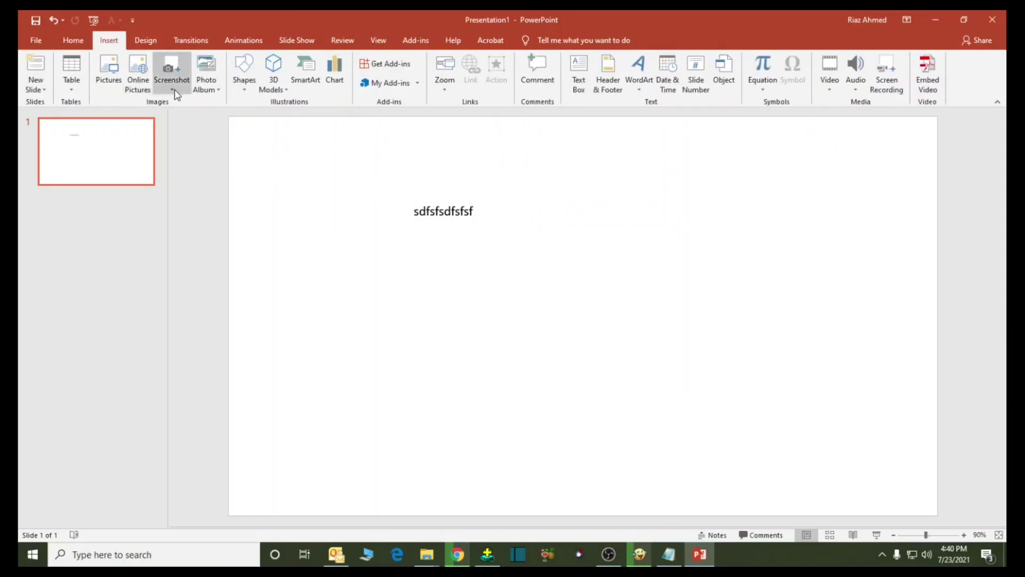
{"action": "left_click", "coordinate": [244, 83]}
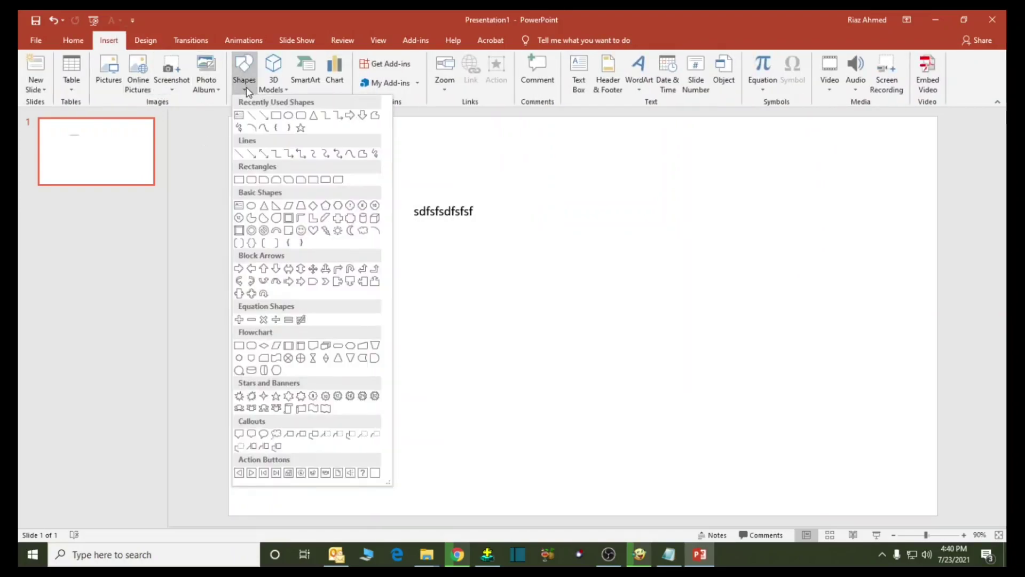
{"action": "left_click", "coordinate": [276, 115]}
{"action": "mouse_move", "coordinate": [534, 232]}
{"action": "left_mouse_down"}
{"action": "mouse_move", "coordinate": [639, 276]}
{"action": "mouse_move", "coordinate": [676, 351]}
{"action": "left_mouse_up"}
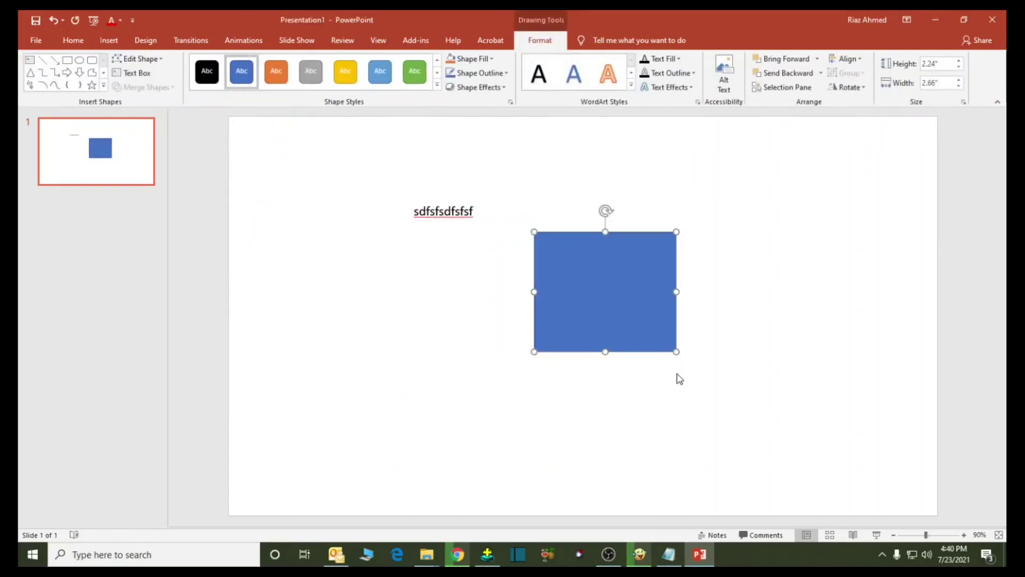
Highlight the Step 2 instructions in Notepad and enter "asdferwersfasdfafdf" inside the blue rectangle on the slide
{"action": "left_click", "coordinate": [668, 555]}
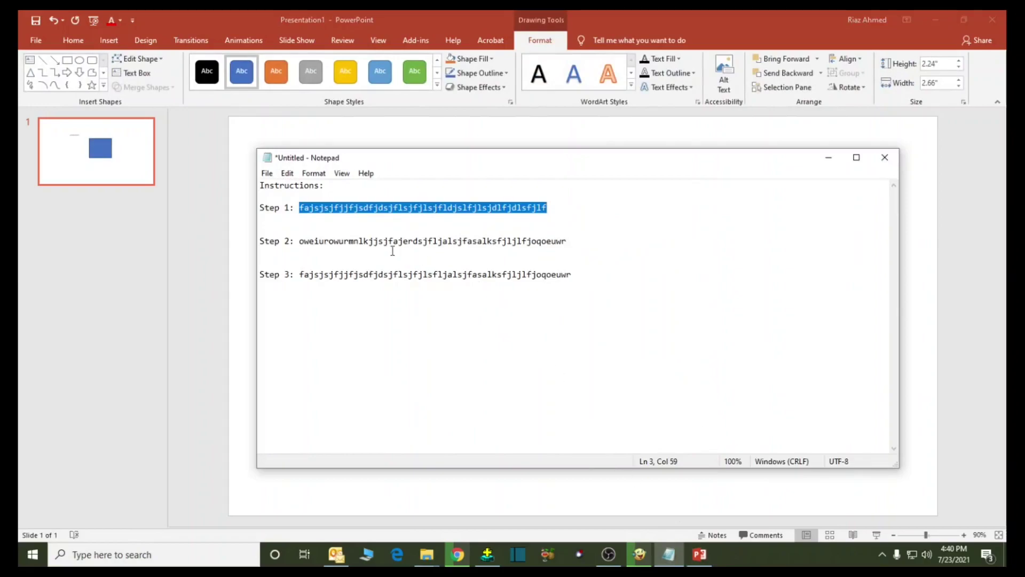
{"action": "left_click_drag", "start_coordinate": [302, 241], "coordinate": [570, 243]}
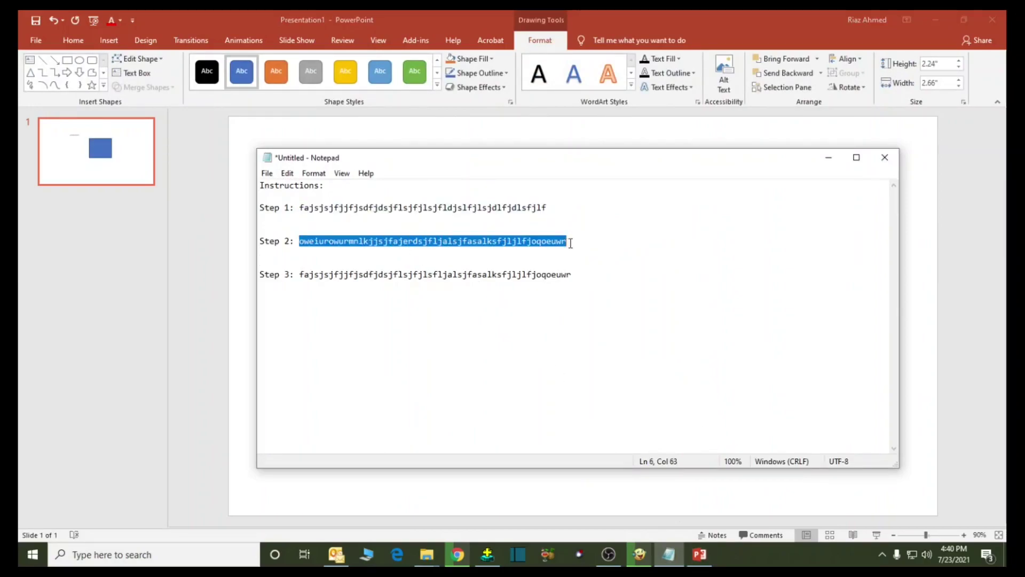
{"action": "left_click", "coordinate": [248, 189]}
{"action": "left_click", "coordinate": [608, 273]}
{"action": "type", "text": "asdferwersfasdfafdf"}
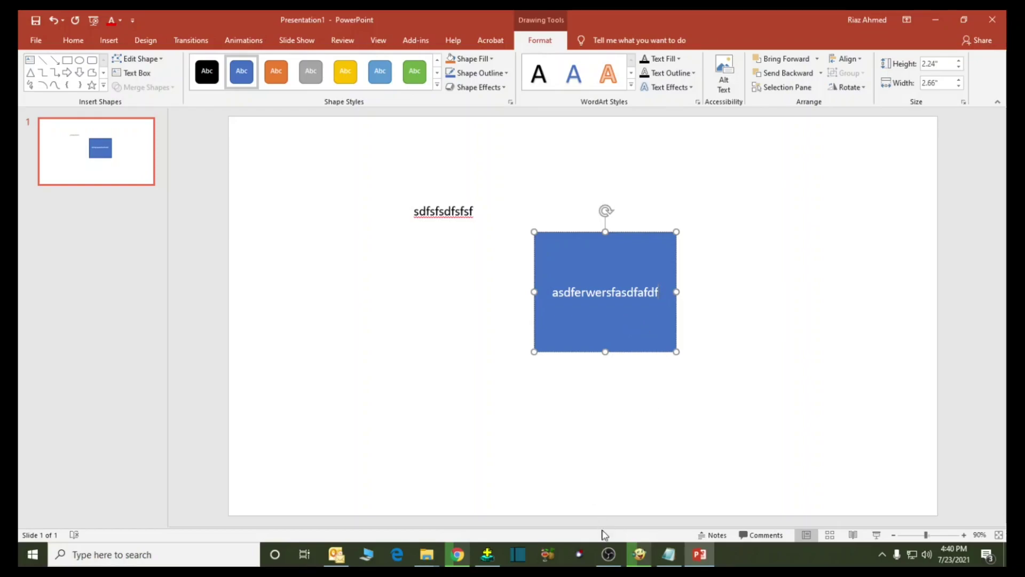
Switch to OBS Studio and stop the recording
{"action": "left_click", "coordinate": [610, 559]}
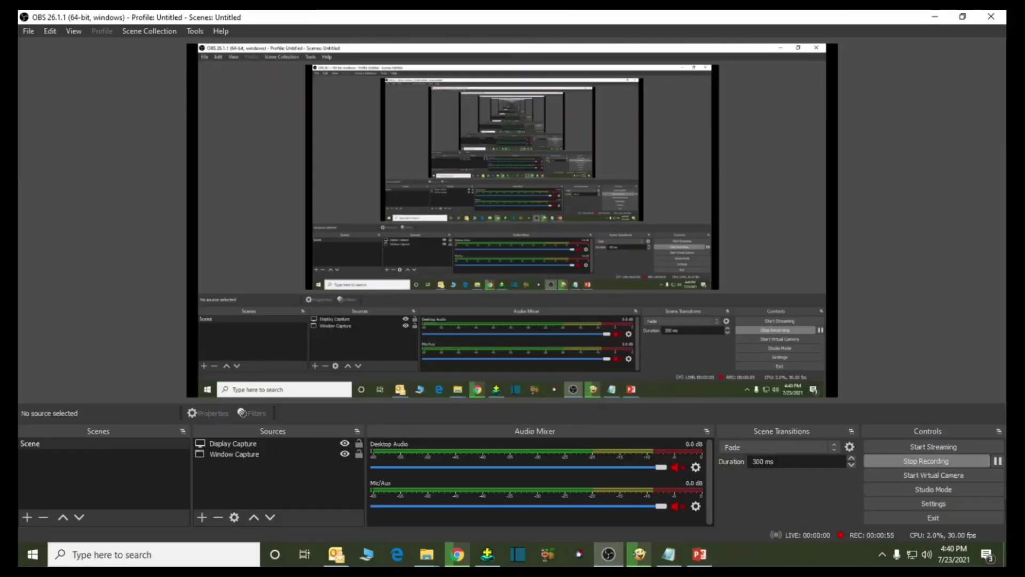
{"action": "left_click", "coordinate": [908, 463]}
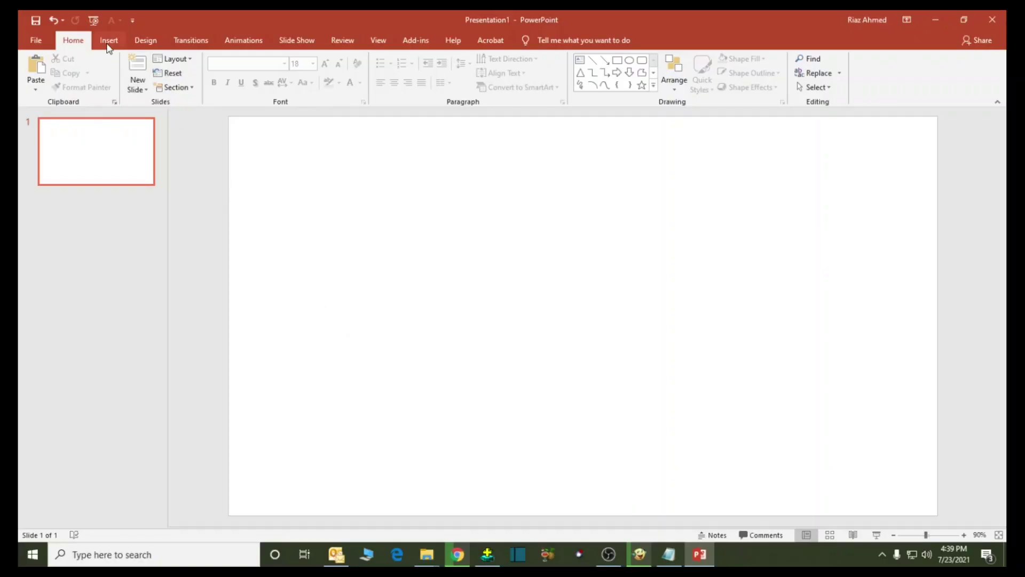
Draw an empty text box in the upper middle of the blank slide
{"action": "left_click", "coordinate": [108, 45]}
{"action": "left_click", "coordinate": [239, 95]}
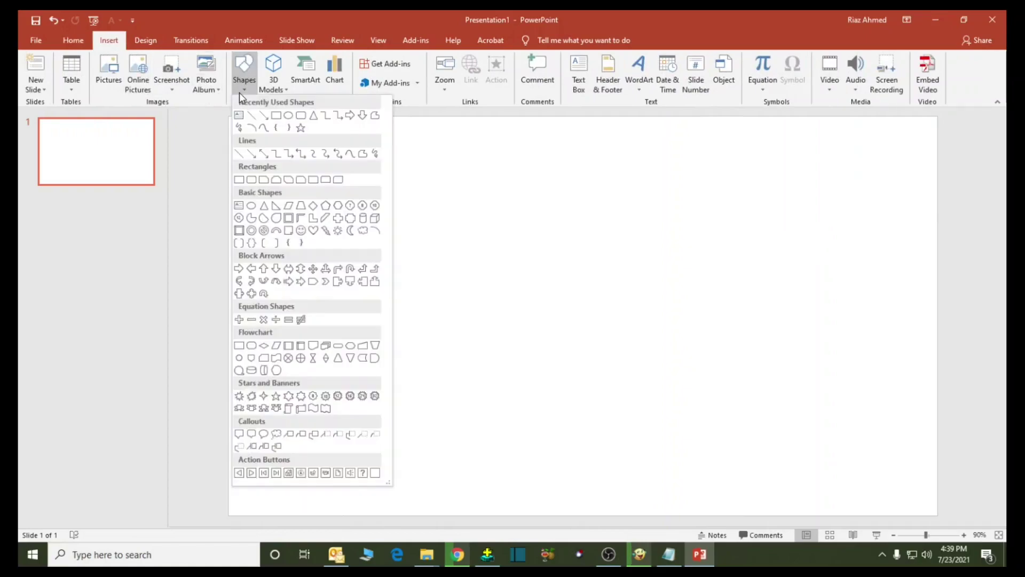
{"action": "left_click", "coordinate": [239, 115]}
{"action": "left_click_drag", "start_coordinate": [408, 200], "coordinate": [550, 316]}
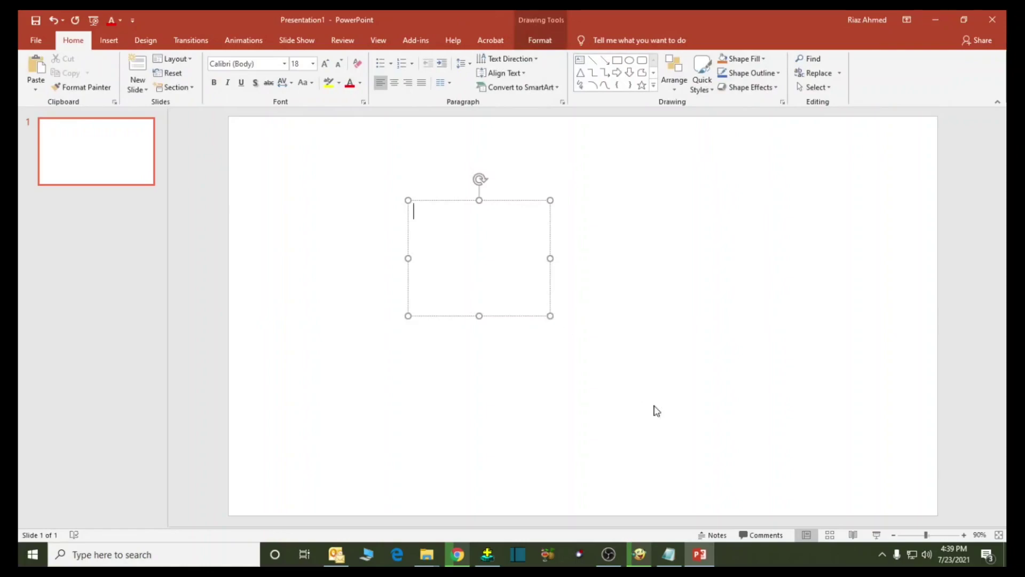
Check the Step 1 instructions in Notepad and fill the slide's text box with "sdfsfsdfsfsf"
{"action": "left_click", "coordinate": [669, 555]}
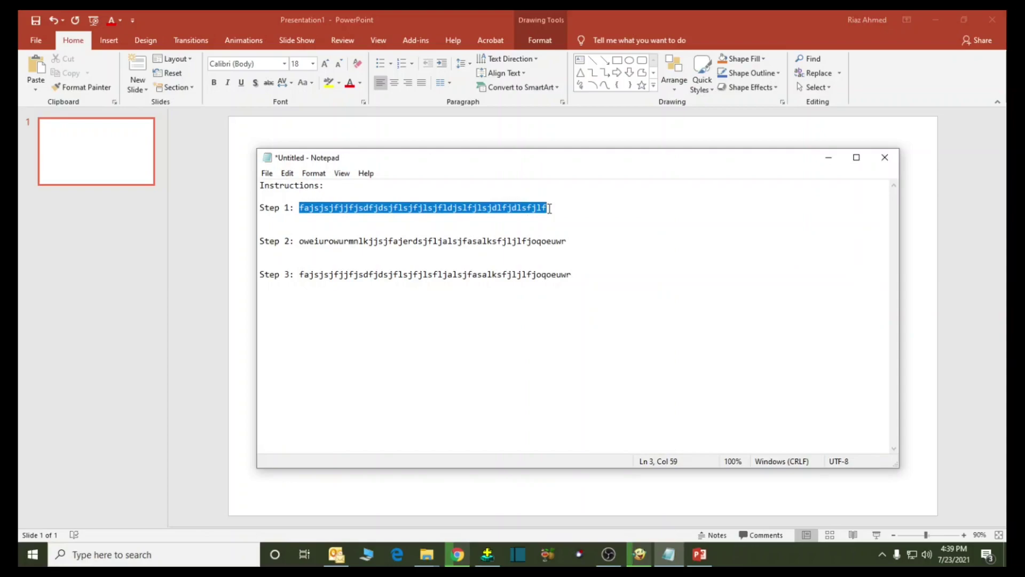
{"action": "left_click", "coordinate": [249, 287]}
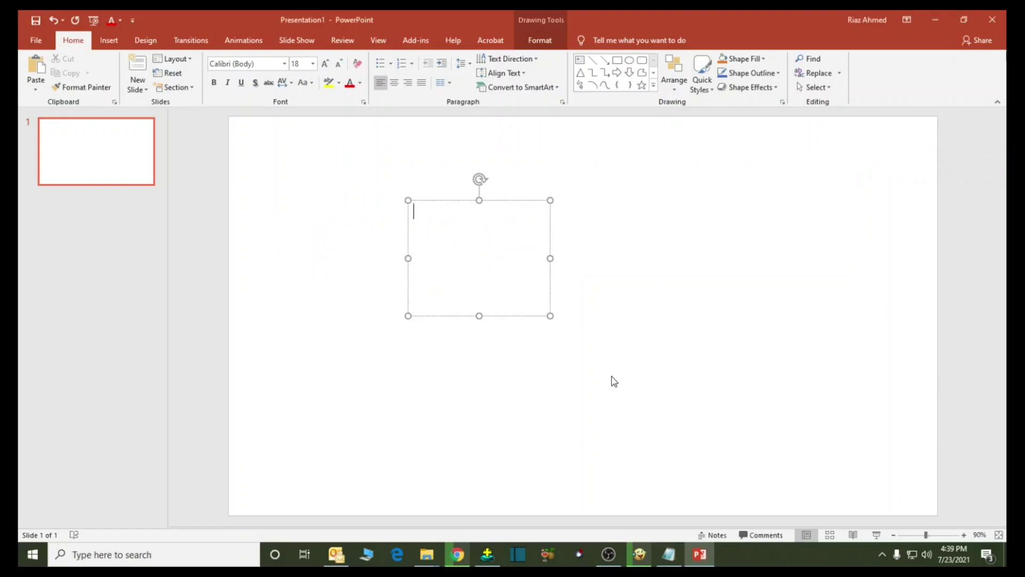
{"action": "type", "text": "sdfsfsdfsfsf"}
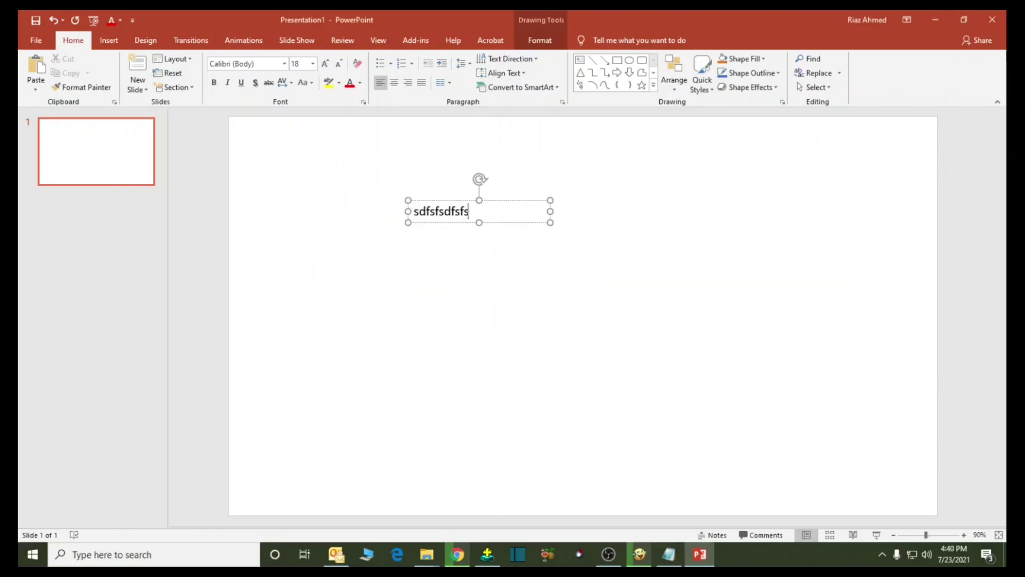
{"action": "left_click", "coordinate": [480, 278]}
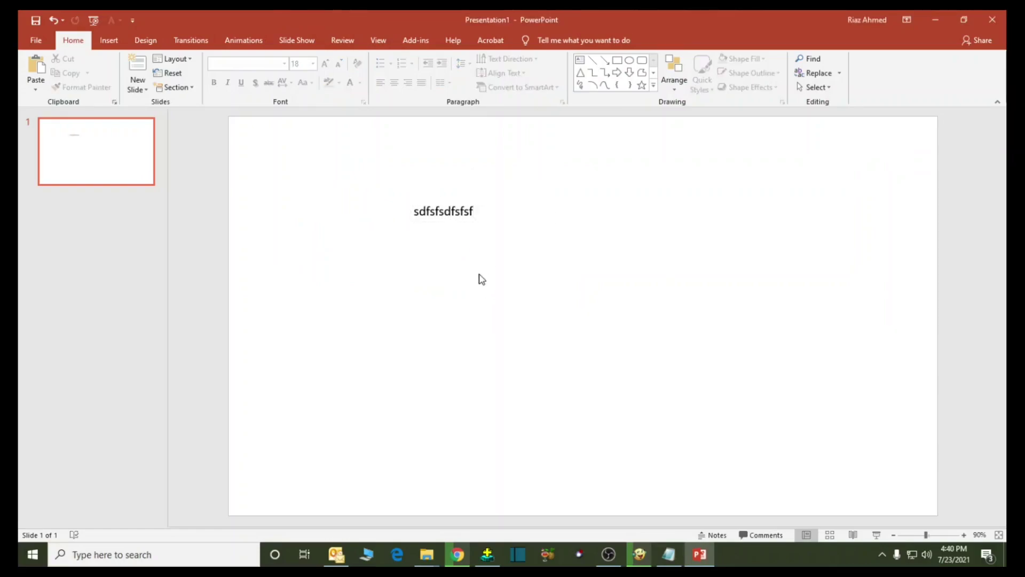
Add a rectangle about 2.24" high and 2.66" wide near the centre of the slide
{"action": "left_click", "coordinate": [113, 41]}
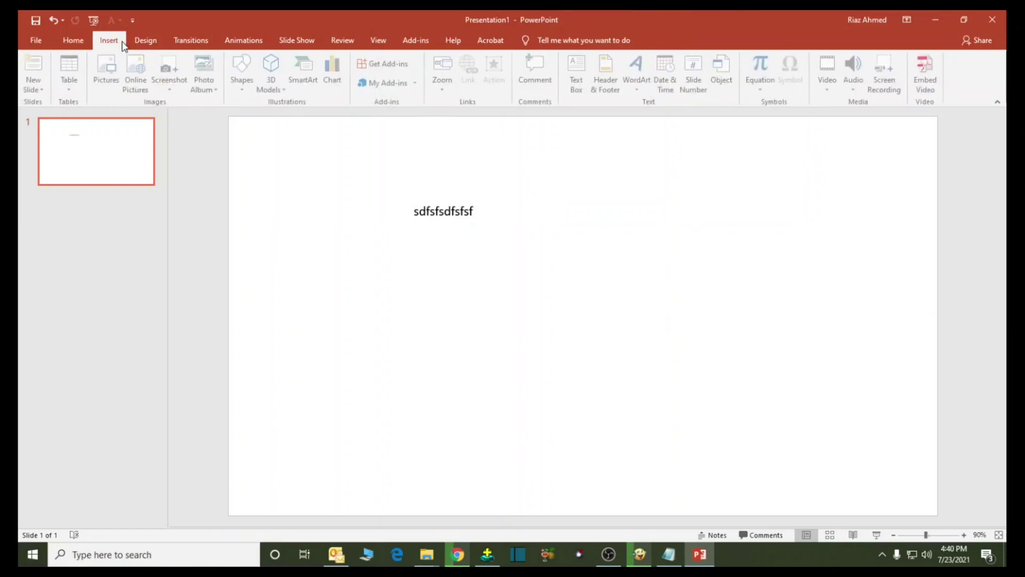
{"action": "left_click", "coordinate": [245, 85]}
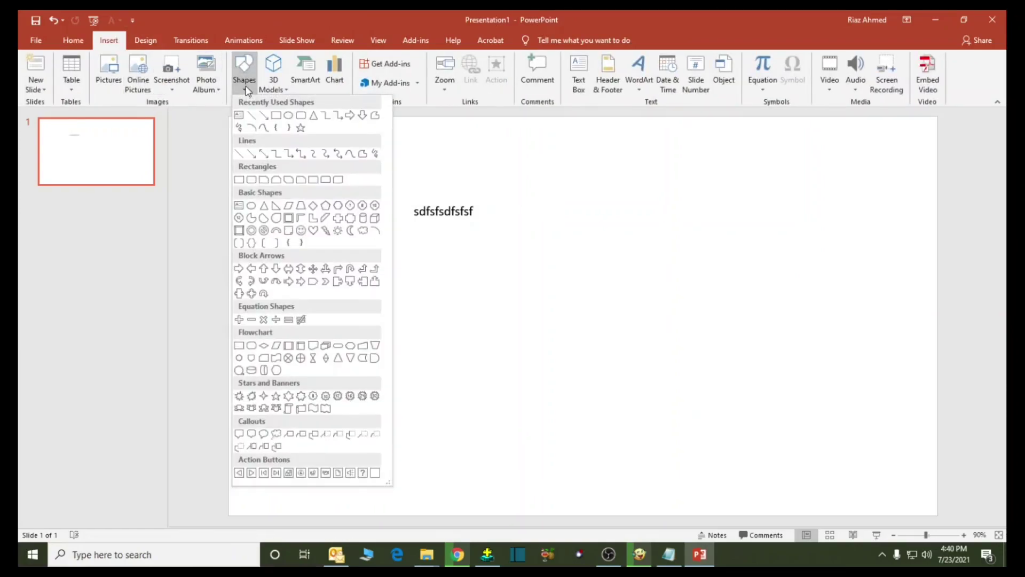
{"action": "left_click", "coordinate": [273, 113]}
{"action": "left_click_drag", "start_coordinate": [534, 232], "coordinate": [676, 351]}
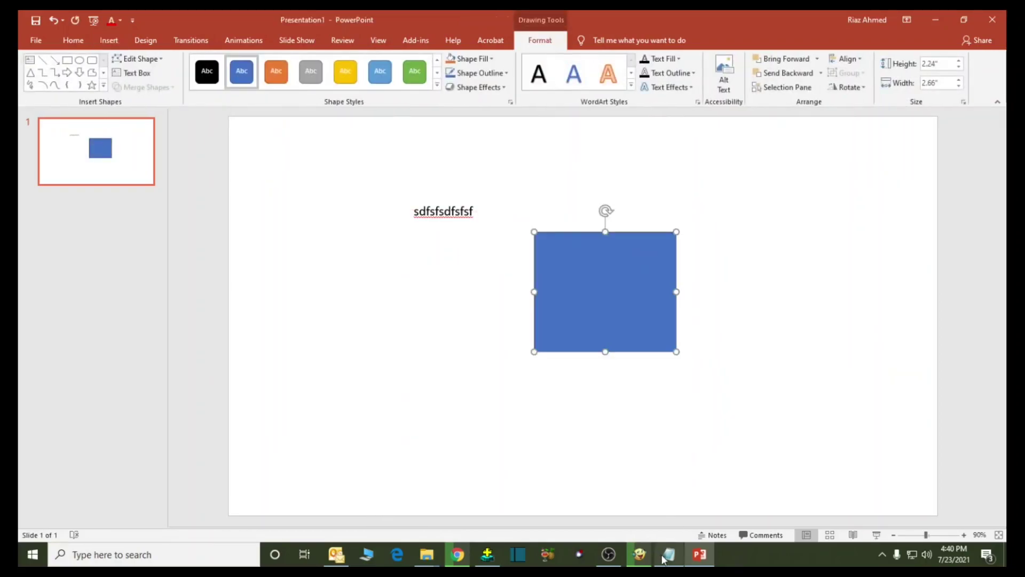
Highlight the Step 2 text in Notepad and enter "erwersfasdfafd" in the slide's rectangle
{"action": "left_click", "coordinate": [669, 555]}
{"action": "left_click_drag", "start_coordinate": [299, 241], "coordinate": [571, 243]}
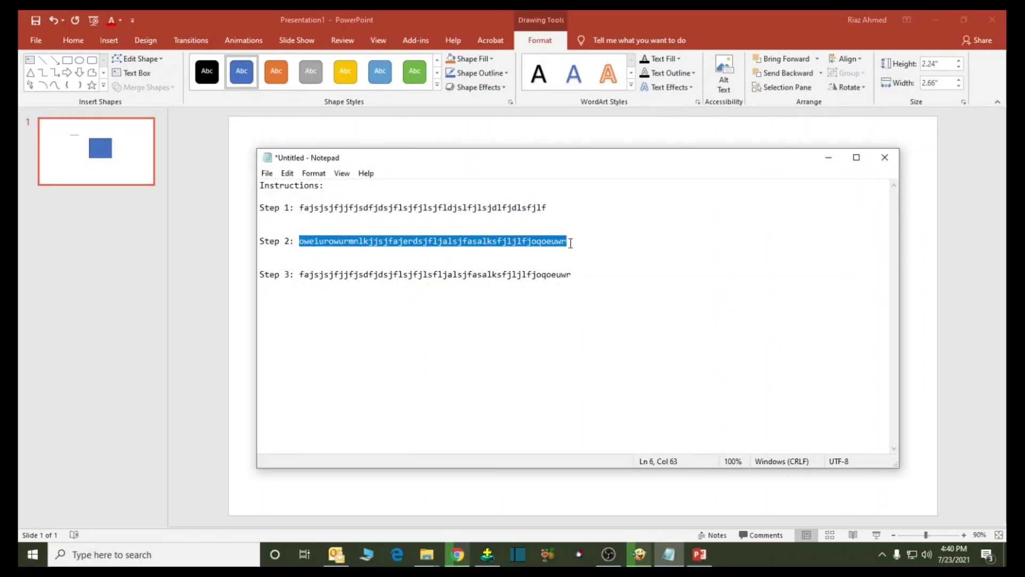
{"action": "key", "text": "alt+Tab"}
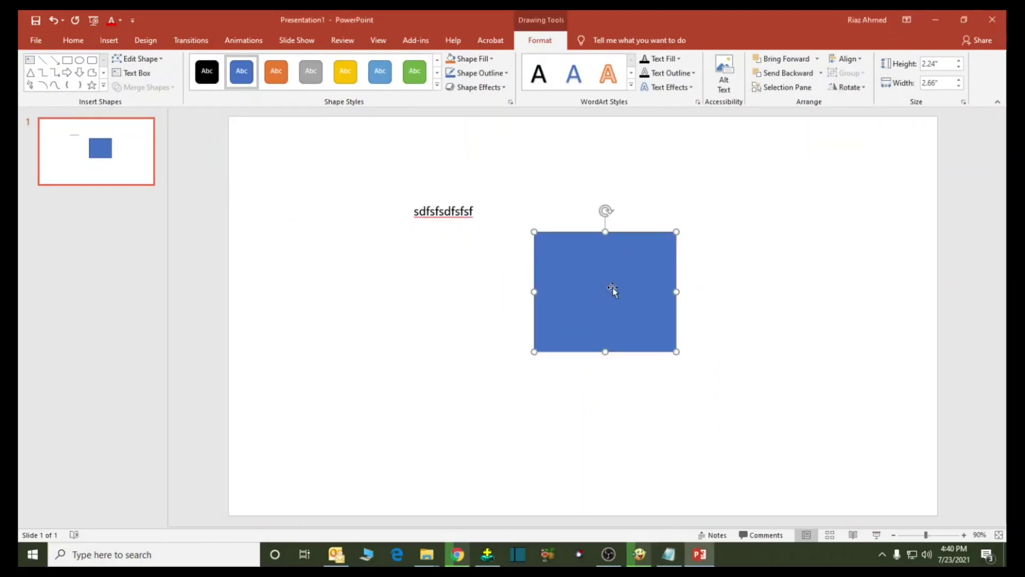
{"action": "type", "text": "erwersfasdfafd"}
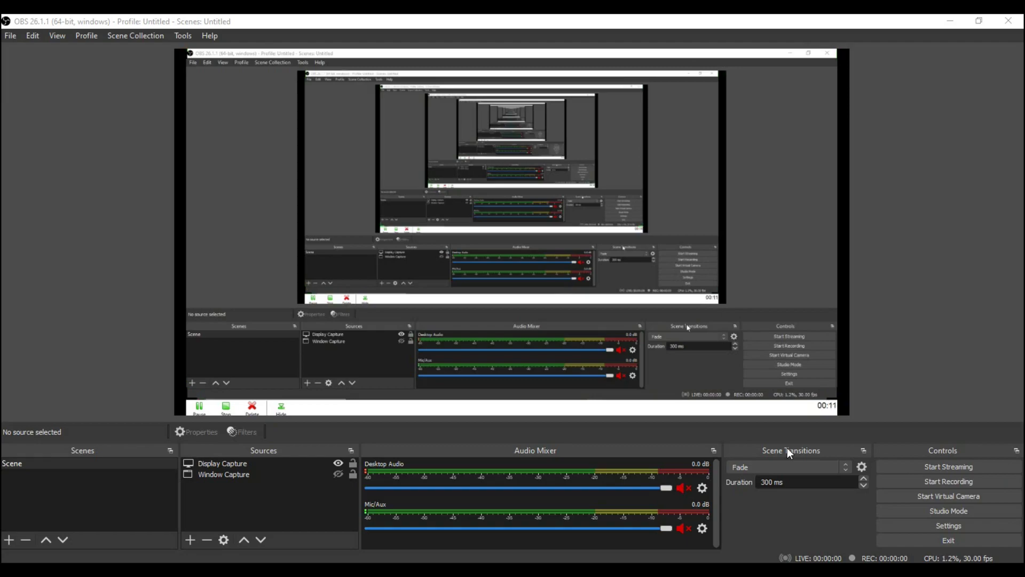
Open the OBS output settings and review the output modes, keeping Simple
{"action": "left_click", "coordinate": [915, 528]}
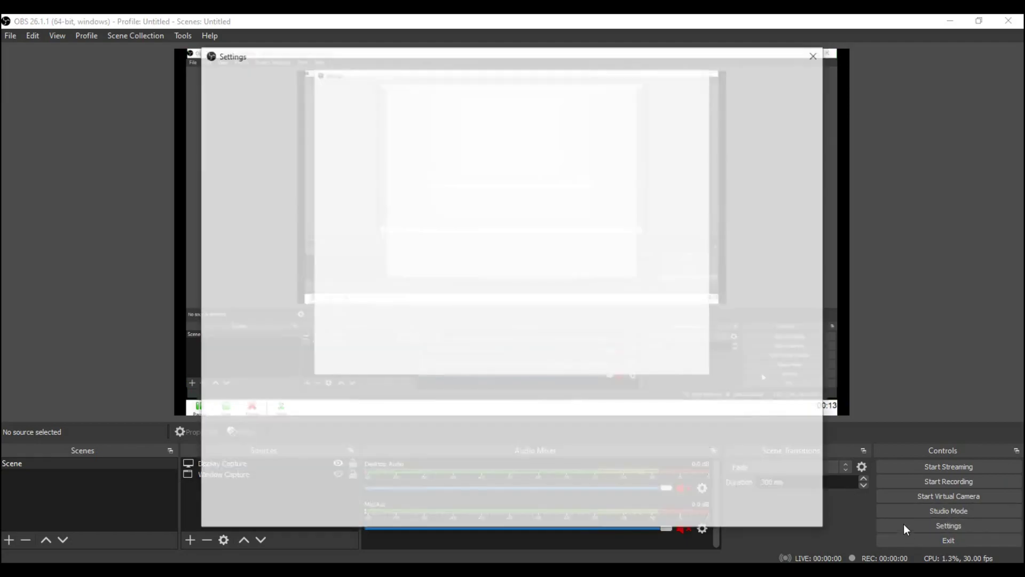
{"action": "left_click", "coordinate": [255, 144]}
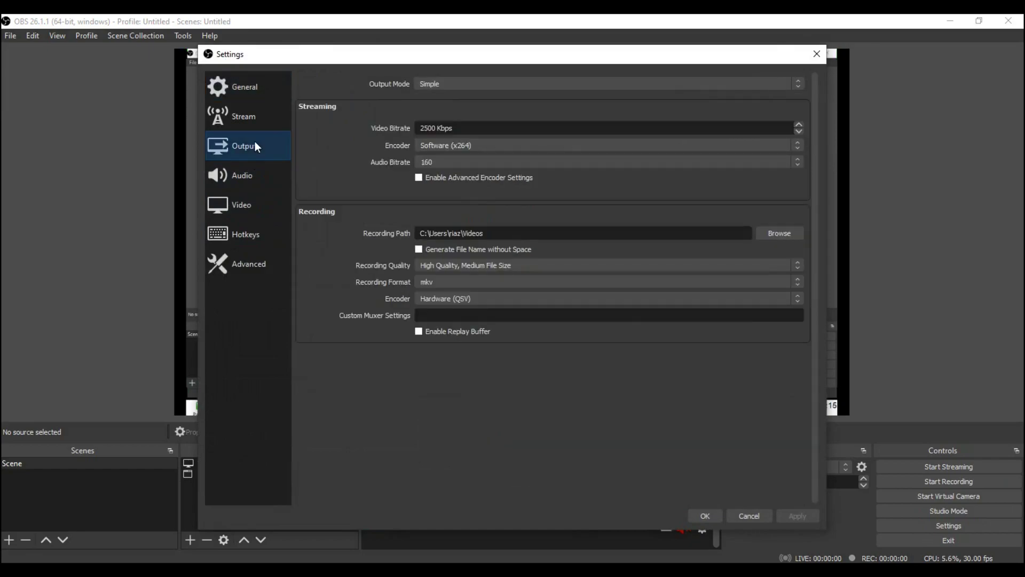
{"action": "left_click", "coordinate": [562, 83]}
{"action": "left_click", "coordinate": [562, 83]}
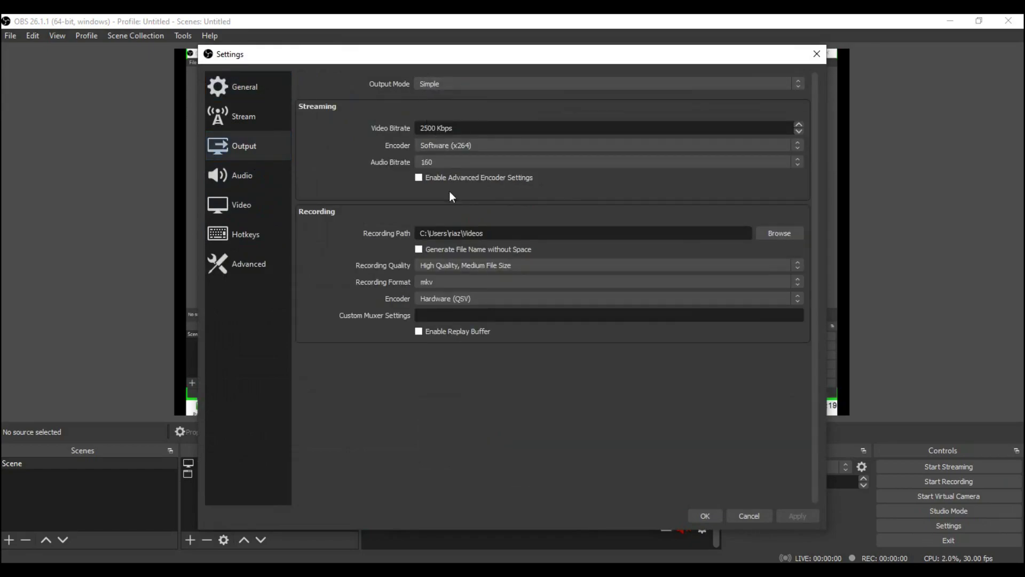
Set the recording quality to "Same as stream"
{"action": "left_click", "coordinate": [458, 265]}
{"action": "left_click", "coordinate": [457, 266]}
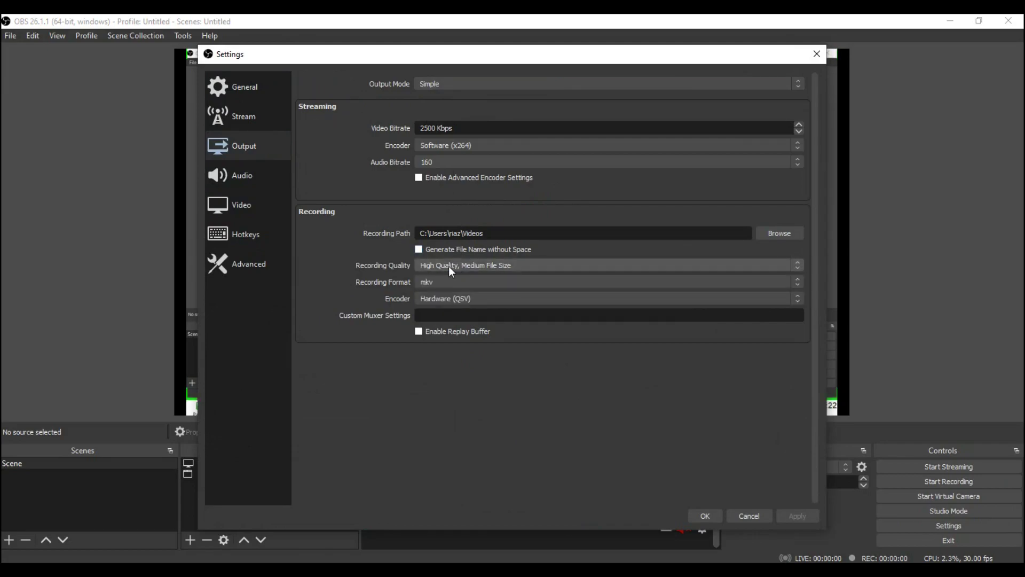
{"action": "left_click", "coordinate": [449, 266]}
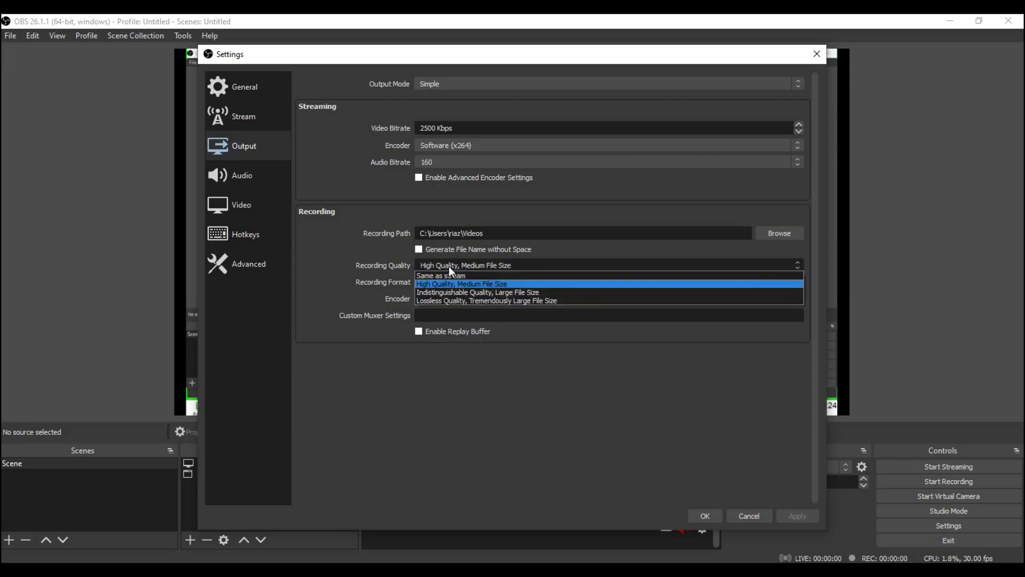
{"action": "left_click", "coordinate": [447, 279]}
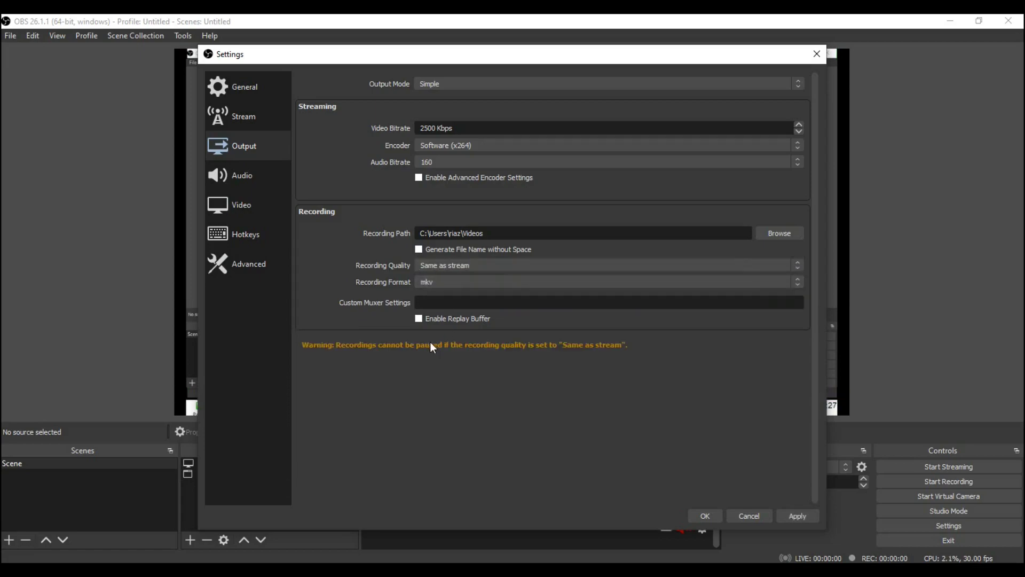
Set the recording quality to "High Quality, Medium File Size" and save the output settings
{"action": "left_click", "coordinate": [476, 264]}
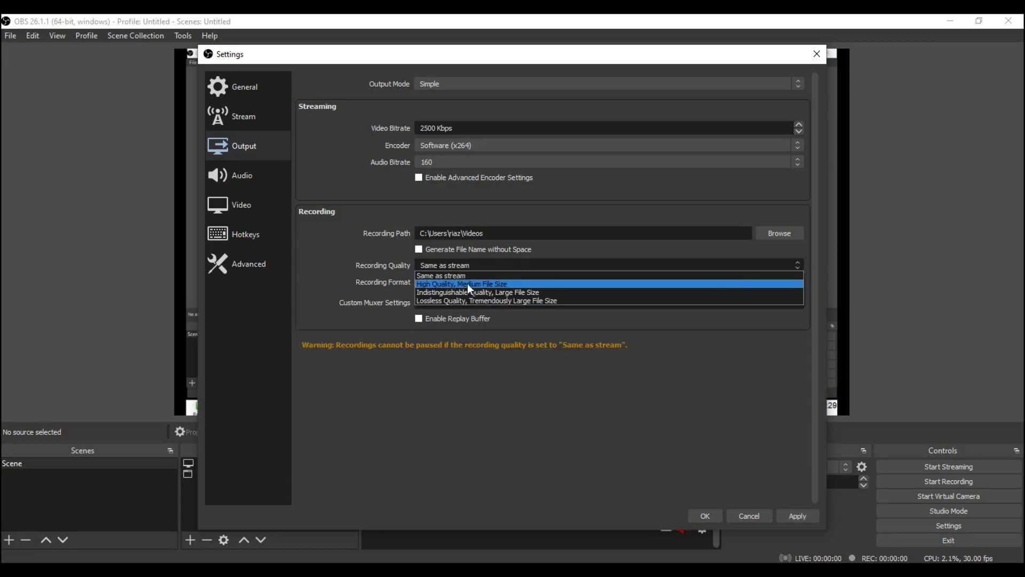
{"action": "left_click", "coordinate": [469, 280]}
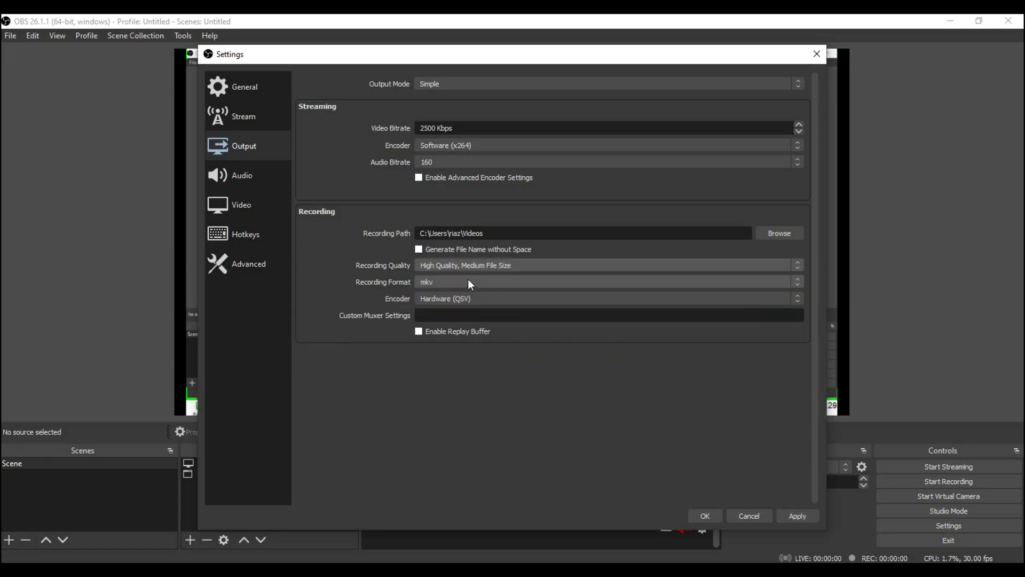
{"action": "left_click", "coordinate": [796, 517]}
{"action": "left_click", "coordinate": [704, 517]}
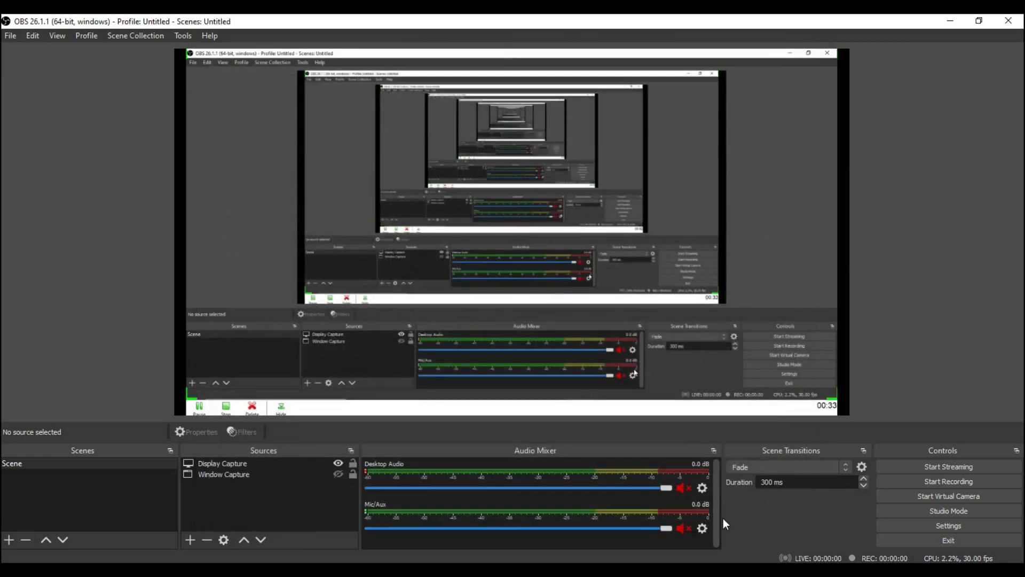
Start a new recording and pause it
{"action": "left_click", "coordinate": [944, 483]}
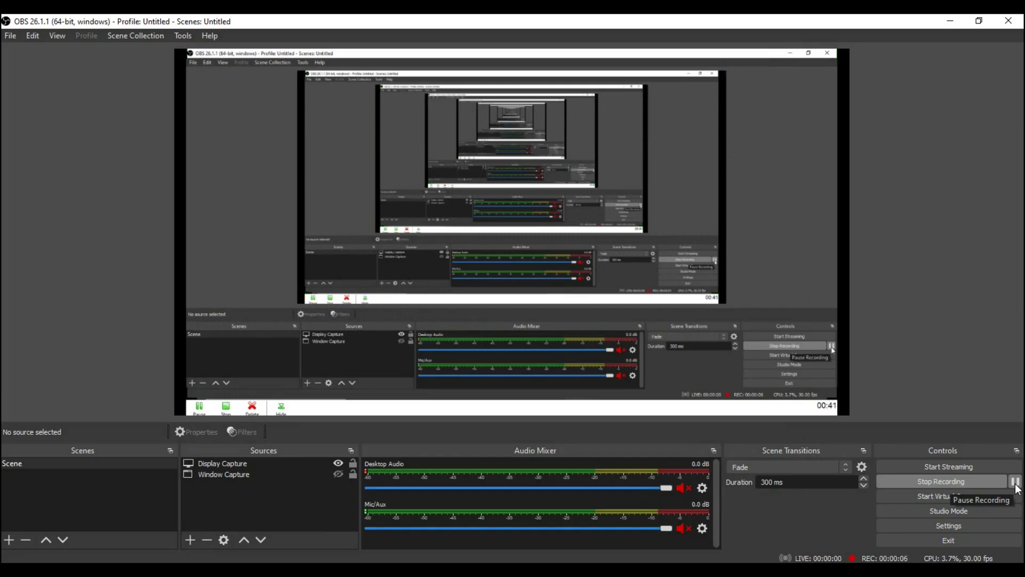
{"action": "left_click", "coordinate": [1017, 487]}
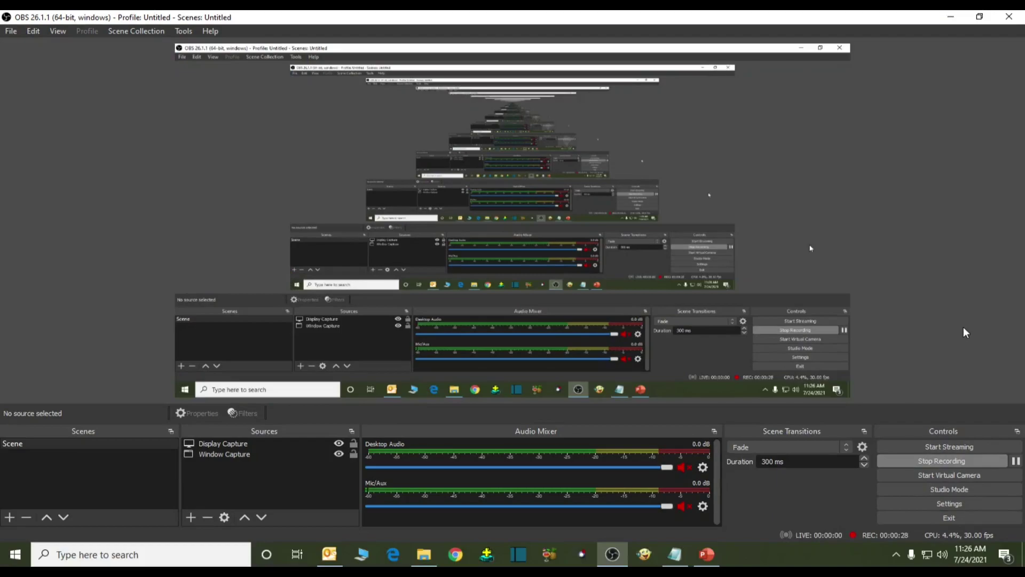
In the hotkey settings, assign F9 to Start Recording and F10 to Stop Recording
{"action": "left_click", "coordinate": [964, 503]}
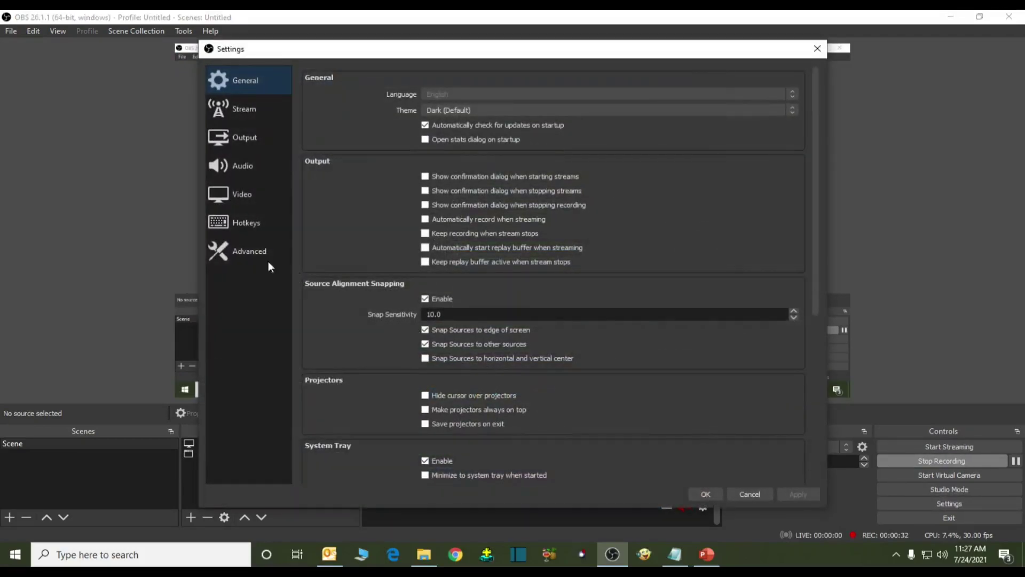
{"action": "left_click", "coordinate": [245, 227]}
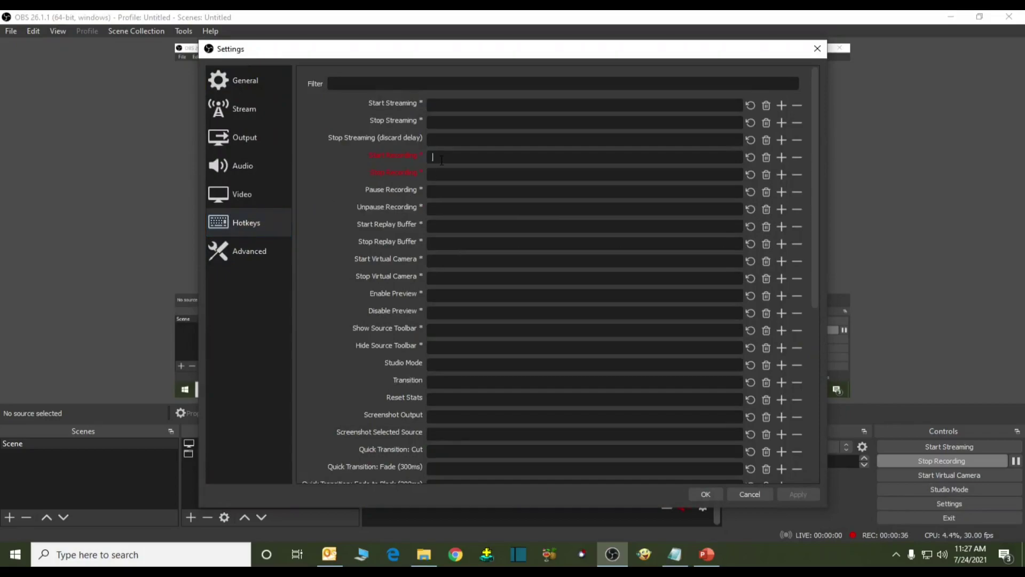
{"action": "key", "text": "F9"}
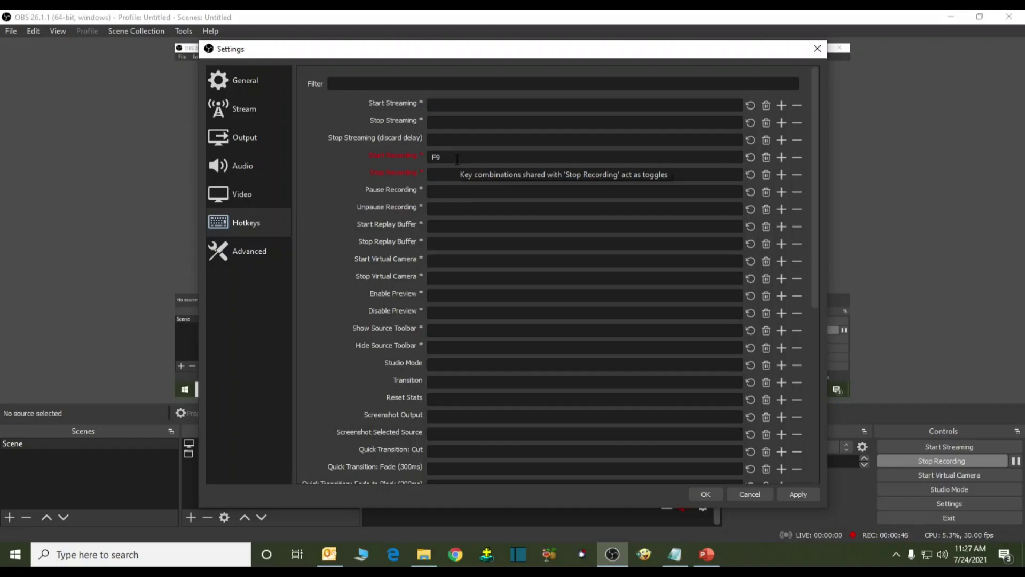
{"action": "left_click", "coordinate": [451, 176]}
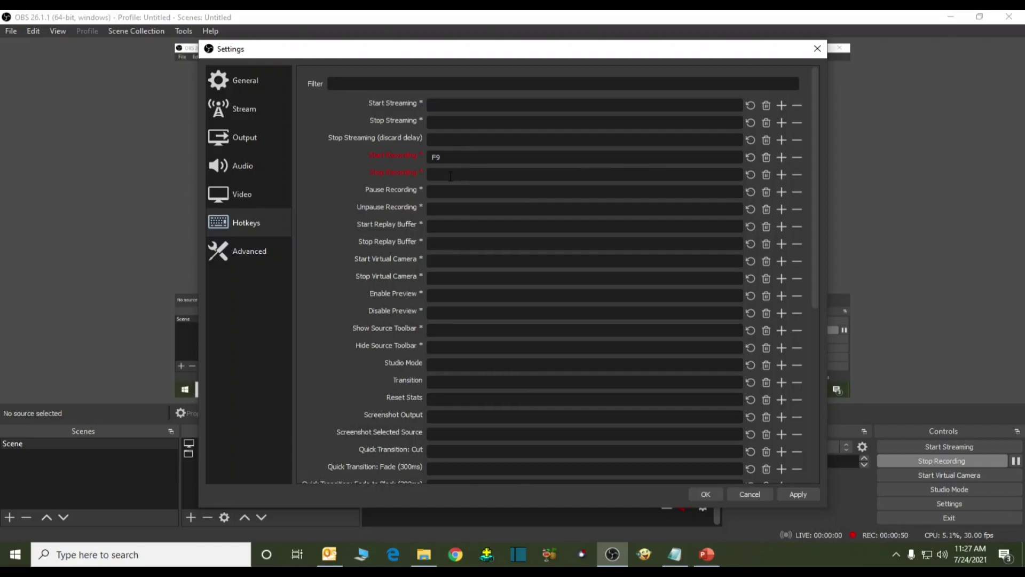
{"action": "key", "text": "F10"}
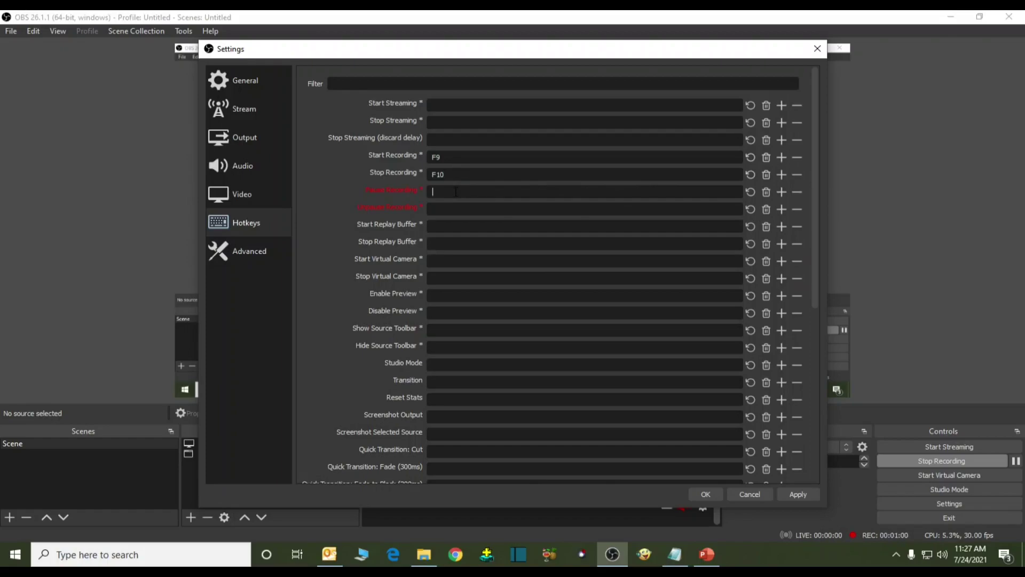
Assign F11 to both Pause Recording and Unpause Recording, and save the hotkey settings
{"action": "key", "text": "F11"}
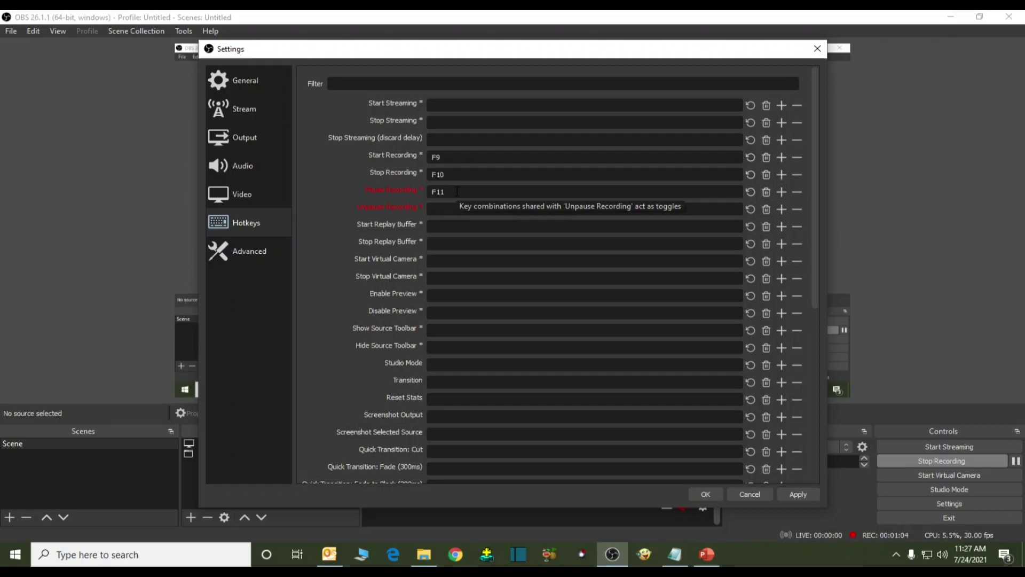
{"action": "left_click", "coordinate": [449, 209]}
{"action": "key", "text": "F11"}
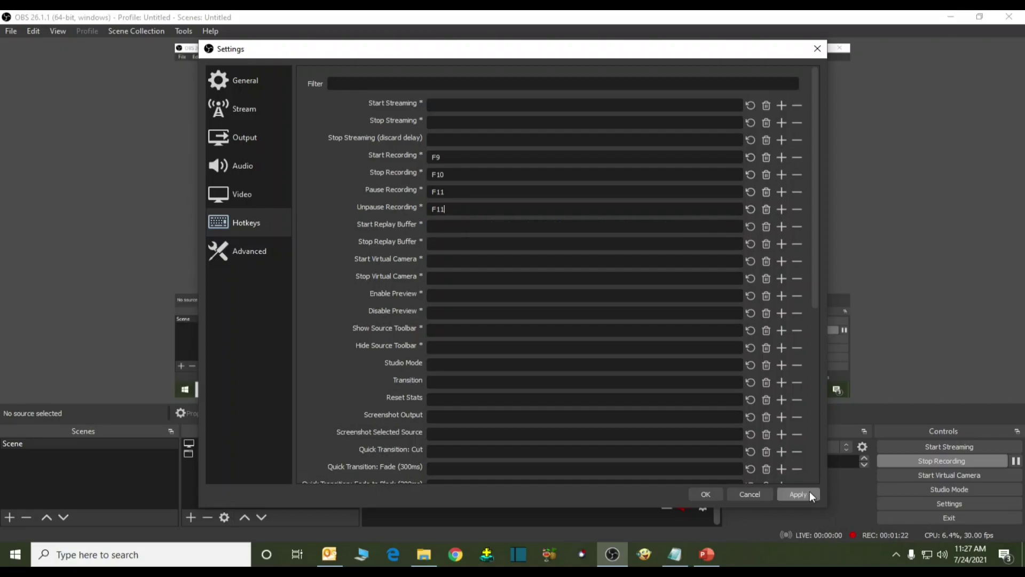
{"action": "left_click", "coordinate": [718, 495]}
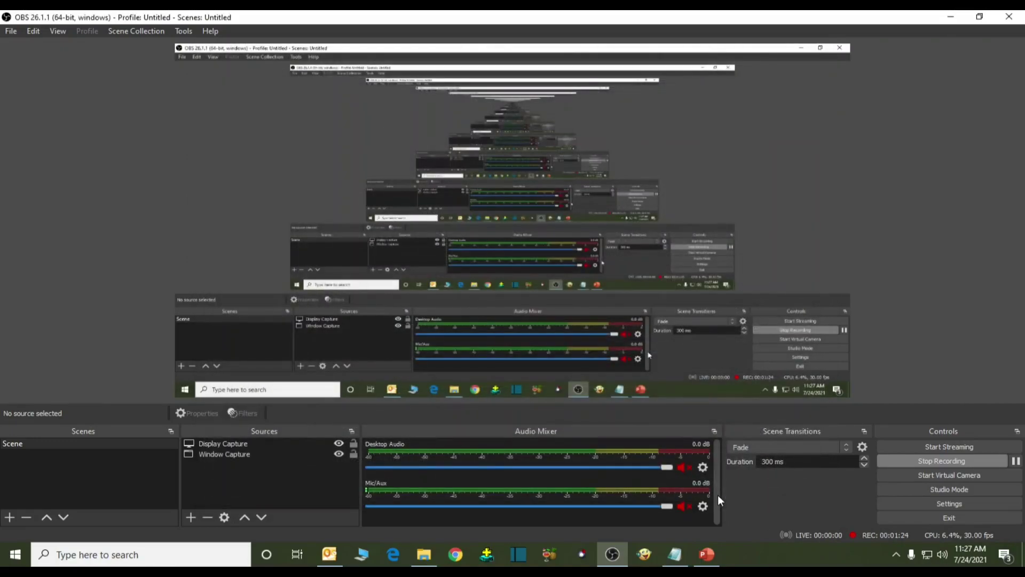